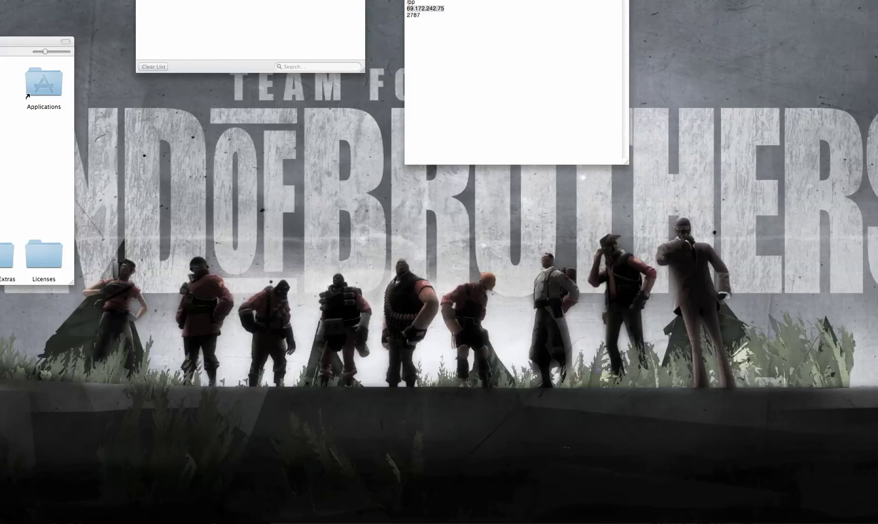
# Step: Move the Finder window aside and copy the Mumble app into the Applications folder
pyautogui.moveTo(2, 42); pyautogui.dragTo(60, 187)
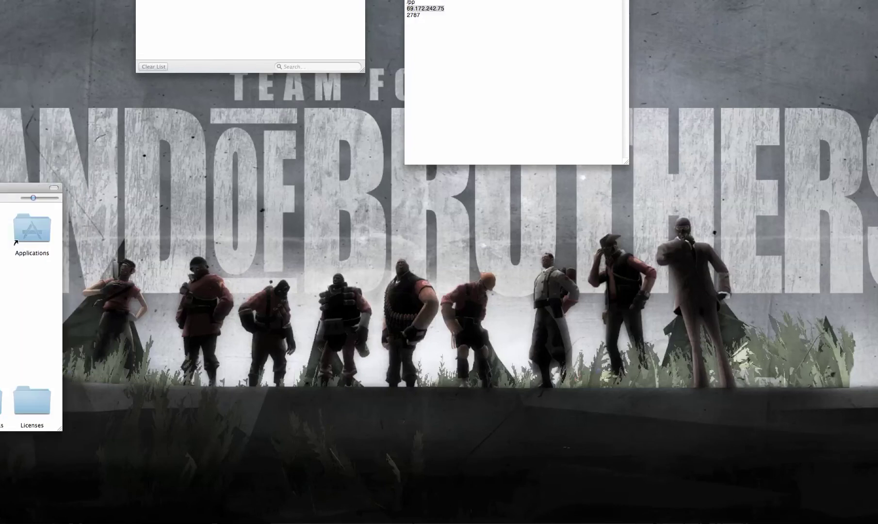
pyautogui.moveTo(4, 232); pyautogui.dragTo(245, 235)
# Step: Launch Mumble from the Applications stack, approve the first-run warning, and centre the server list
pyautogui.click(680, 523)
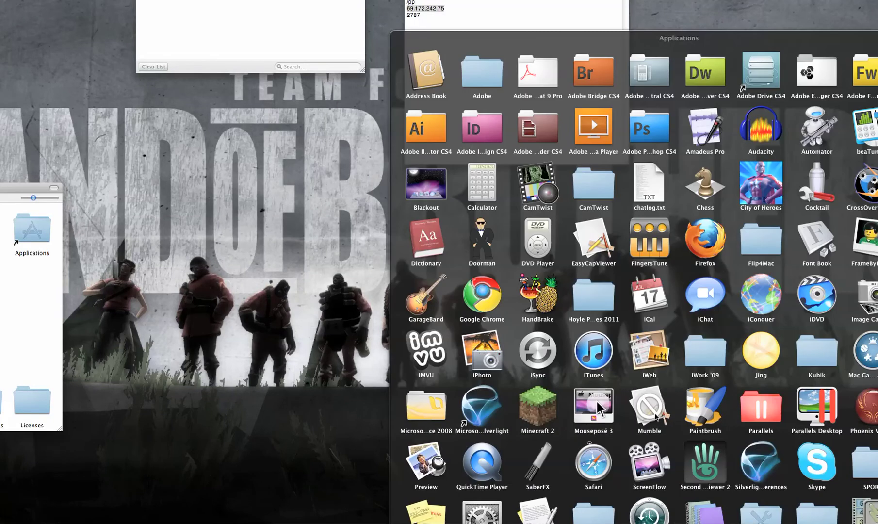
pyautogui.click(655, 414)
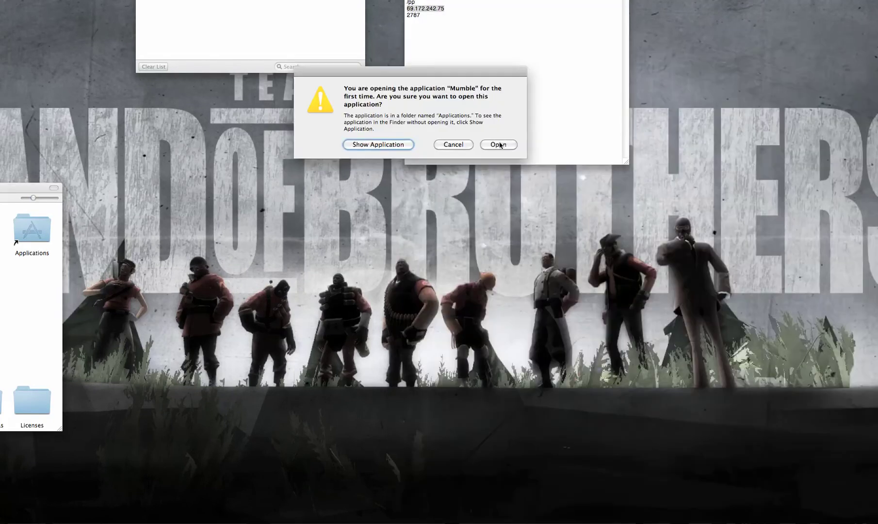
pyautogui.click(498, 144)
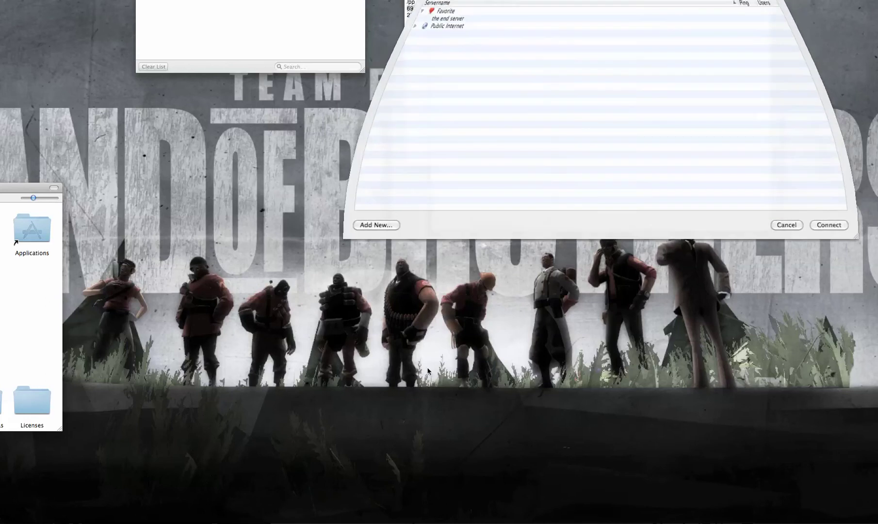
pyautogui.moveTo(489, 1); pyautogui.dragTo(323, 191)
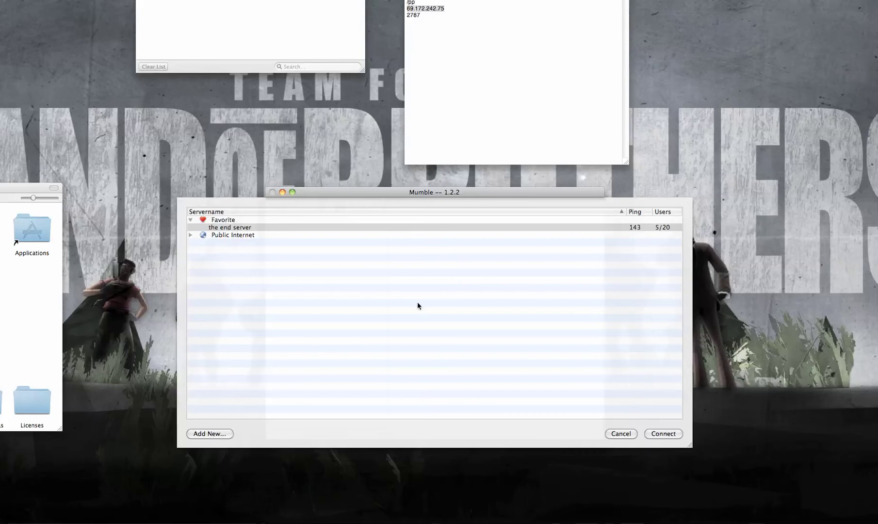
# Step: Connect to the end server, park Mumble top-right, and select the server IP in the notes
pyautogui.click(666, 434)
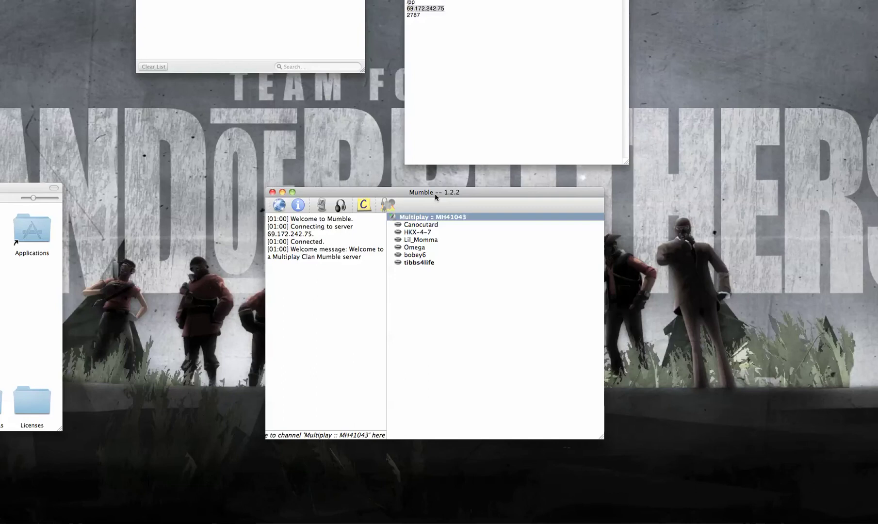
pyautogui.moveTo(434, 193); pyautogui.dragTo(336, 184)
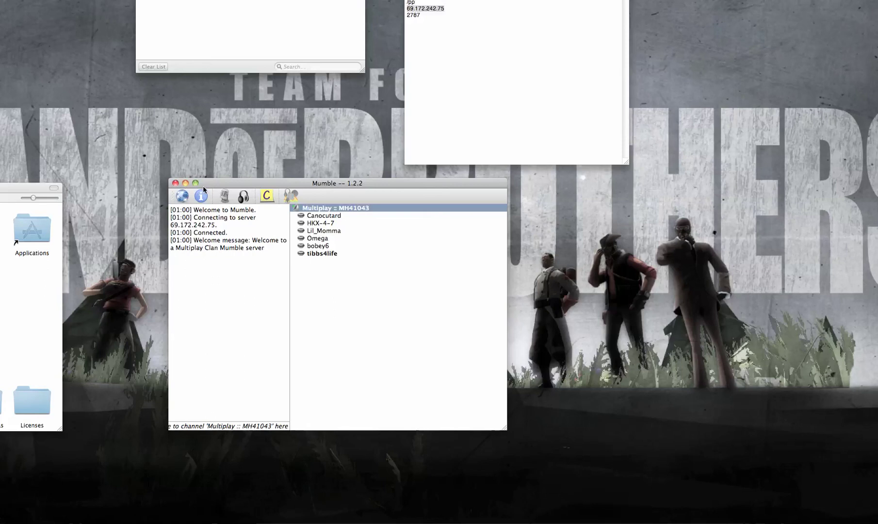
pyautogui.moveTo(263, 185); pyautogui.dragTo(631, 9)
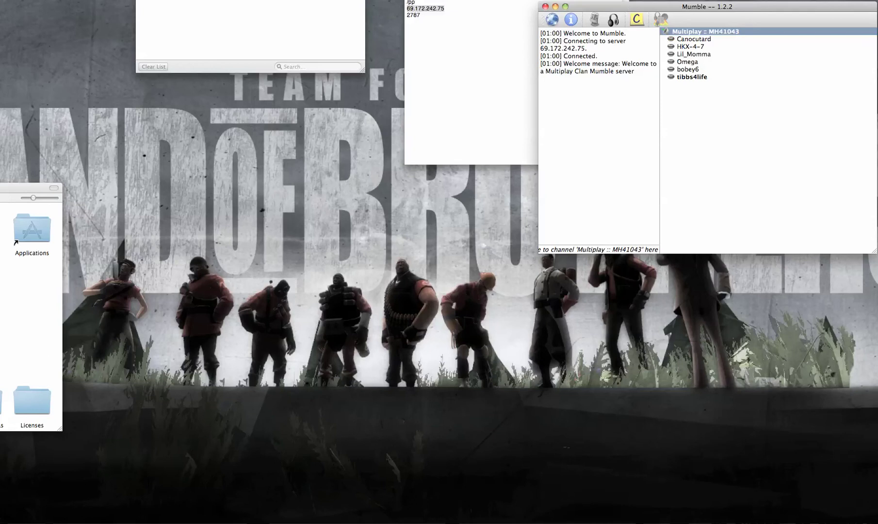
pyautogui.moveTo(538, 0); pyautogui.dragTo(263, 148)
pyautogui.moveTo(212, 195); pyautogui.dragTo(165, 206)
# Step: Deselect the notes text, move the notes window up-left, and centre the Downloads window
pyautogui.click(164, 204)
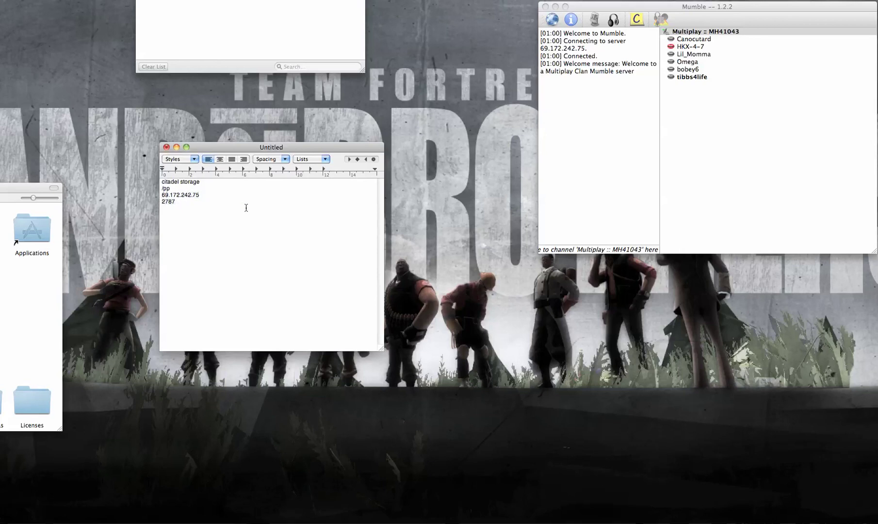
pyautogui.moveTo(255, 150); pyautogui.dragTo(179, 111)
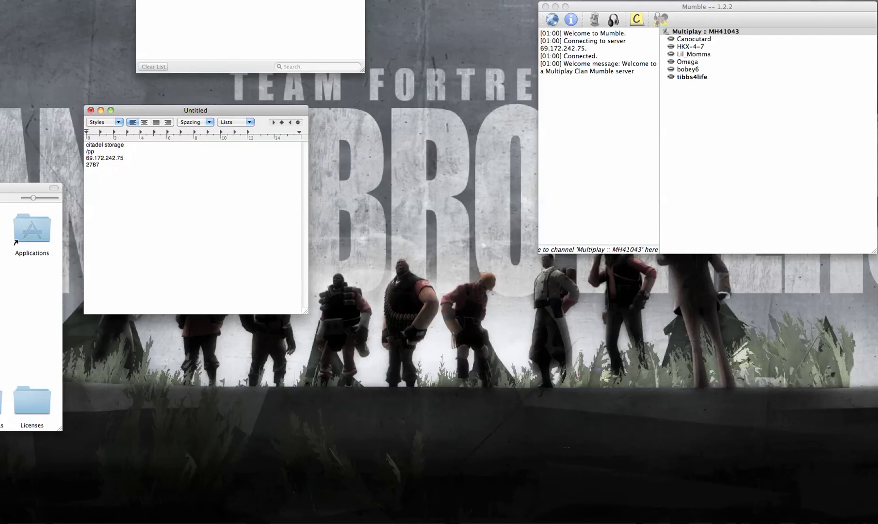
pyautogui.moveTo(225, 0); pyautogui.dragTo(412, 67)
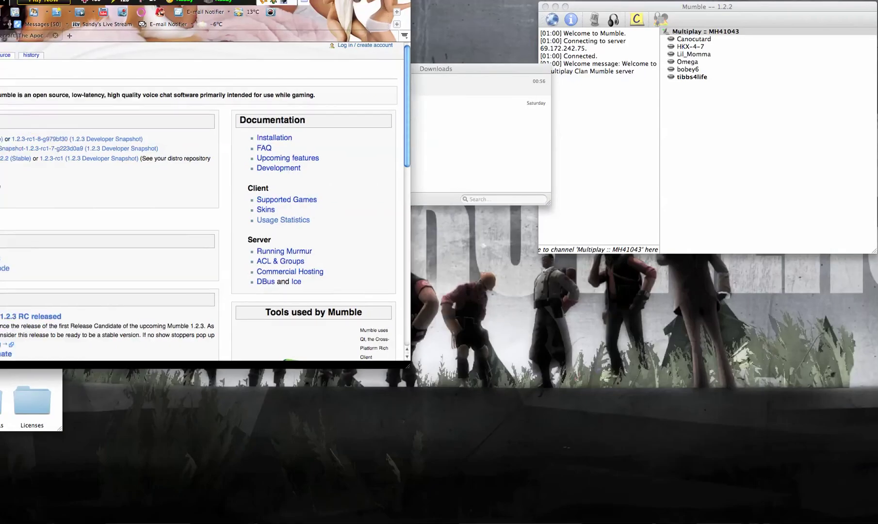
# Step: Bring Firefox fully into view, check the Mumble-1.2.2 dmg under Tools > Downloads, then close it
pyautogui.moveTo(78, 0); pyautogui.dragTo(304, 69)
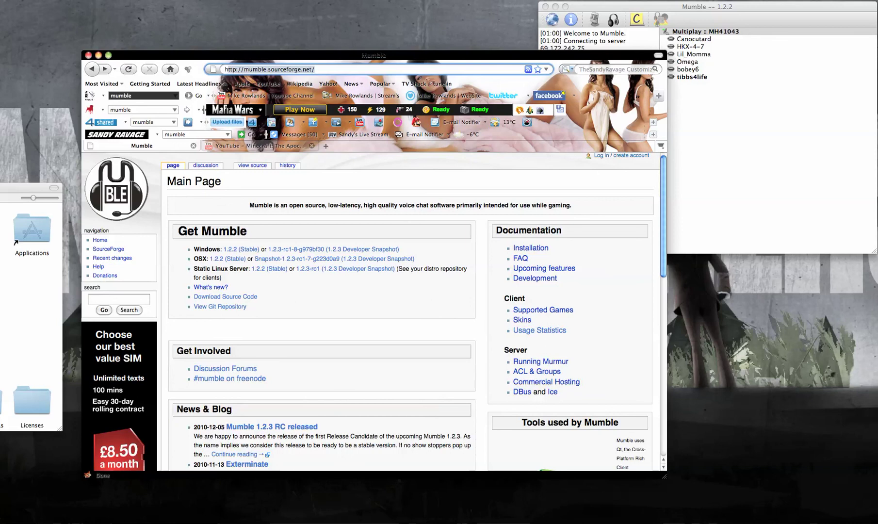
pyautogui.click(7, 0)
pyautogui.click(29, 0)
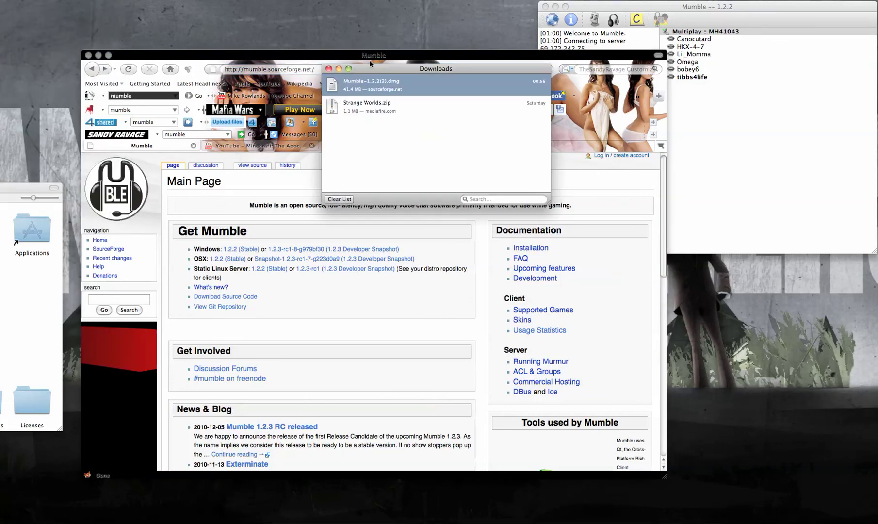
pyautogui.moveTo(409, 70); pyautogui.dragTo(588, 176)
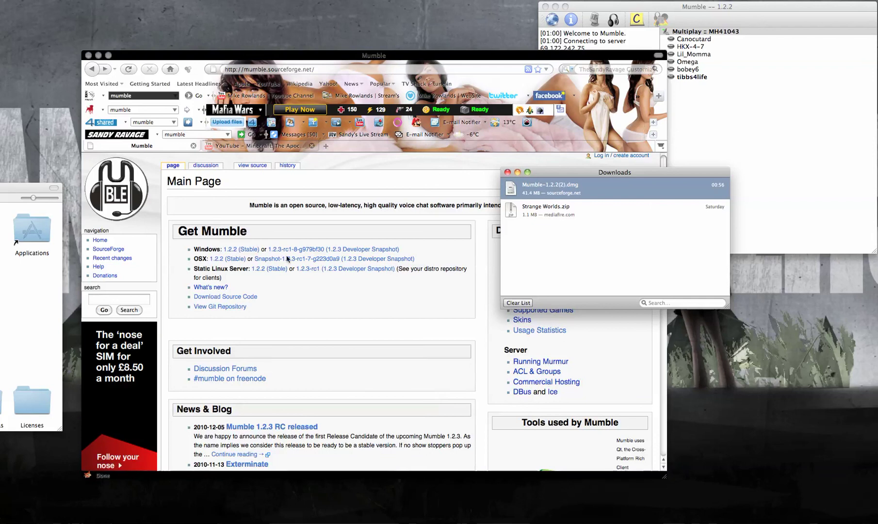
pyautogui.click(507, 172)
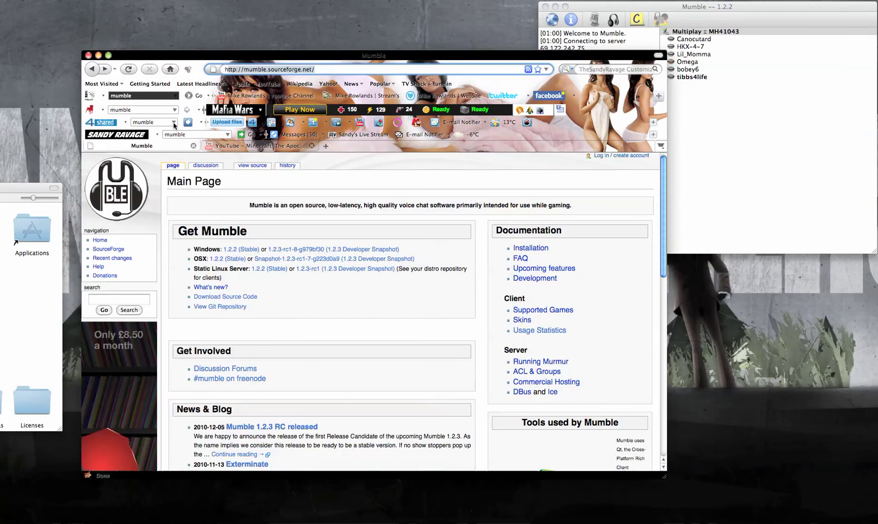
# Step: Close the Mumble website window and recheck then close Firefox's Downloads list
pyautogui.click(89, 54)
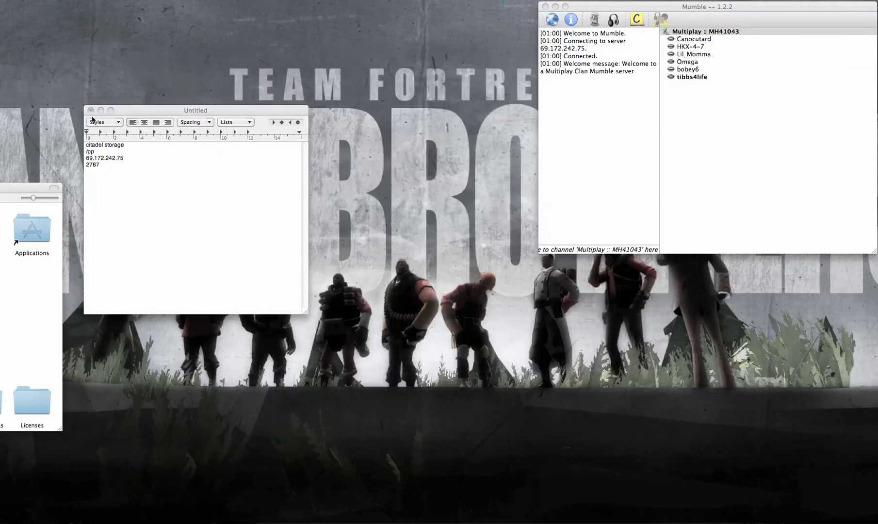
pyautogui.click(5, 0)
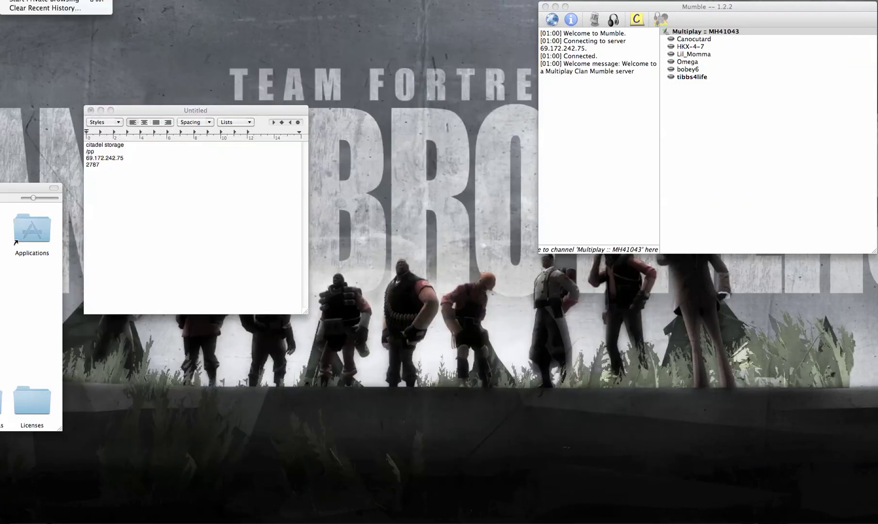
pyautogui.click(19, 0)
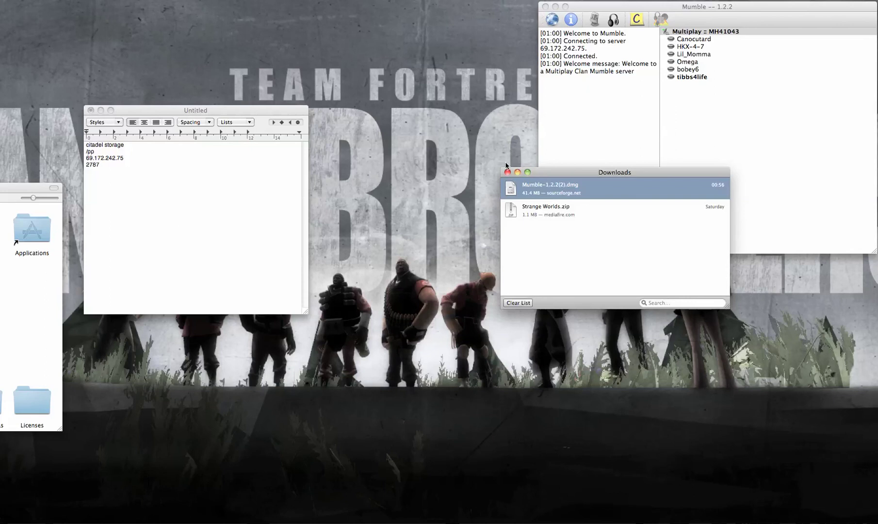
pyautogui.moveTo(570, 175); pyautogui.dragTo(325, 27)
pyautogui.click(261, 26)
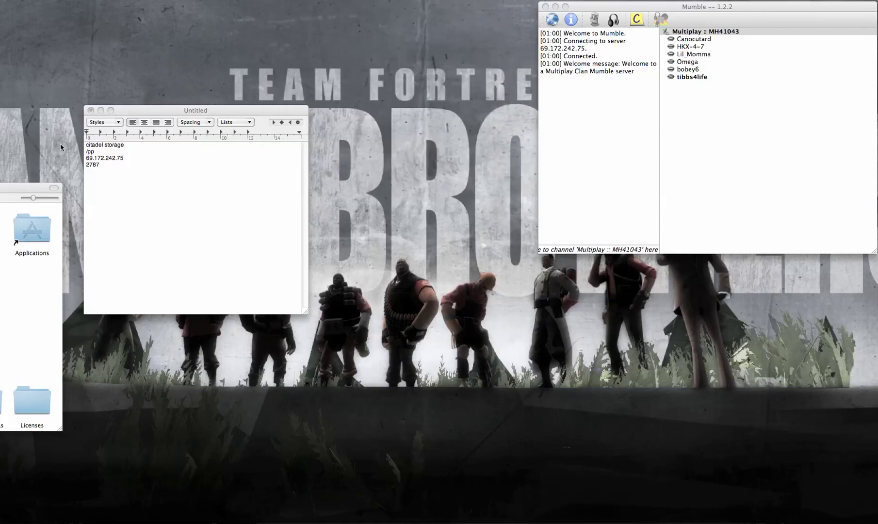
# Step: Retry copying Mumble to Applications, verify it in the Applications stack, and close the Mumble 1.2.2 disk window
pyautogui.moveTo(28, 187); pyautogui.dragTo(489, 72)
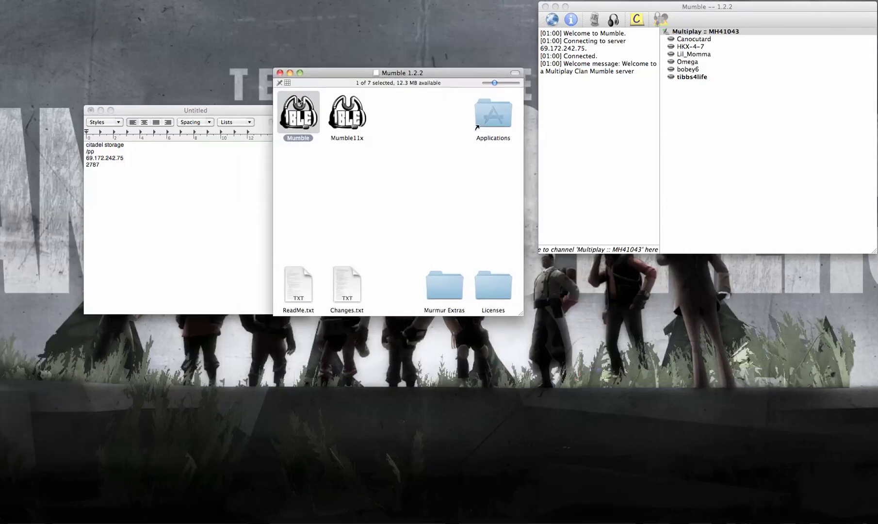
pyautogui.moveTo(399, 72); pyautogui.dragTo(455, 103)
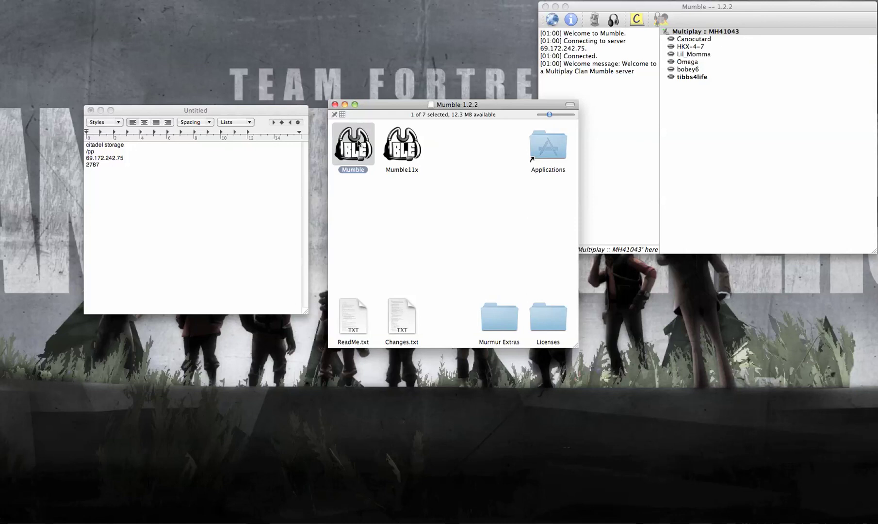
pyautogui.moveTo(352, 149); pyautogui.dragTo(466, 156)
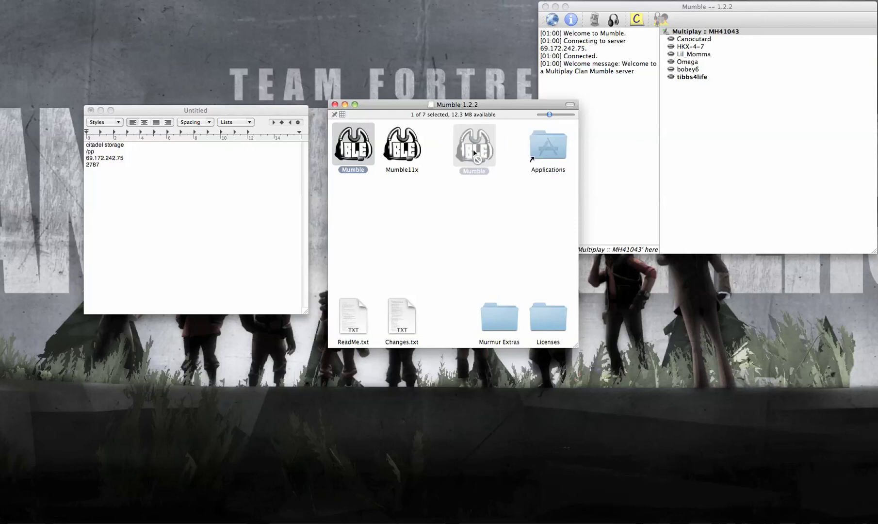
pyautogui.click(757, 521)
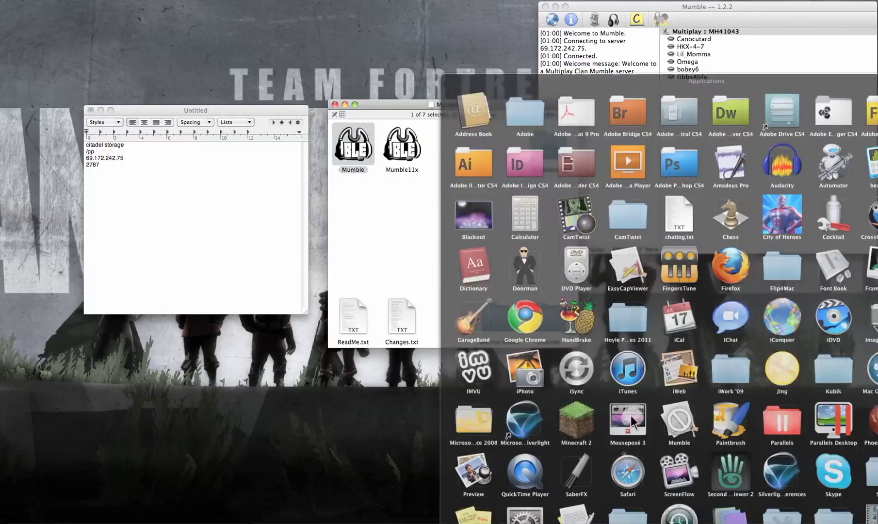
pyautogui.click(251, 422)
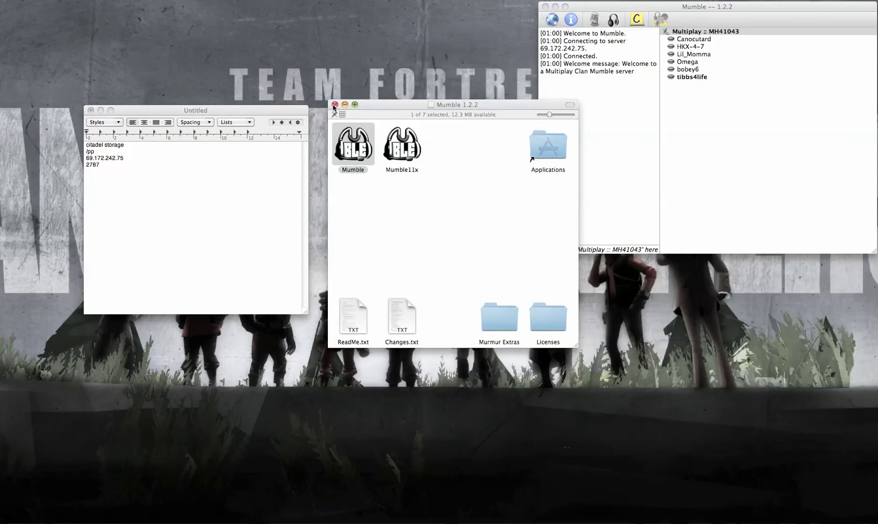
pyautogui.click(335, 105)
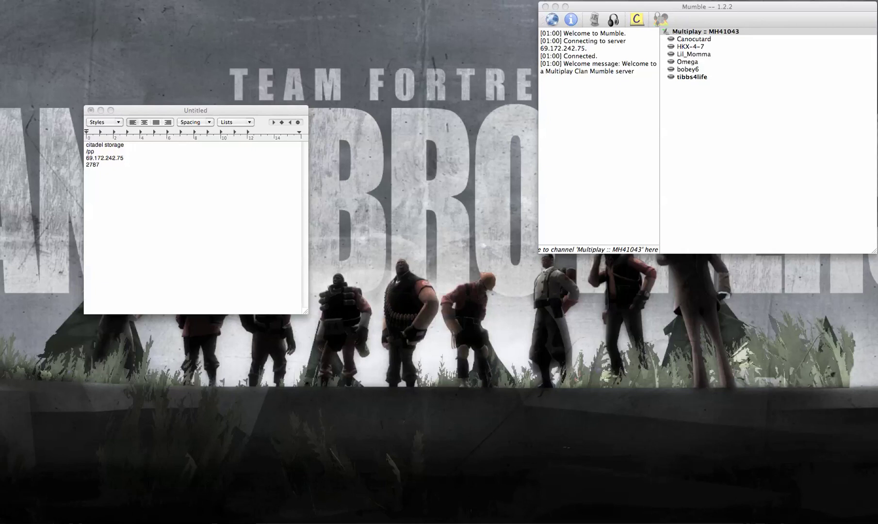
# Step: Disconnect and remove 'the end server' from Mumble's Favorite servers list
pyautogui.click(654, 101)
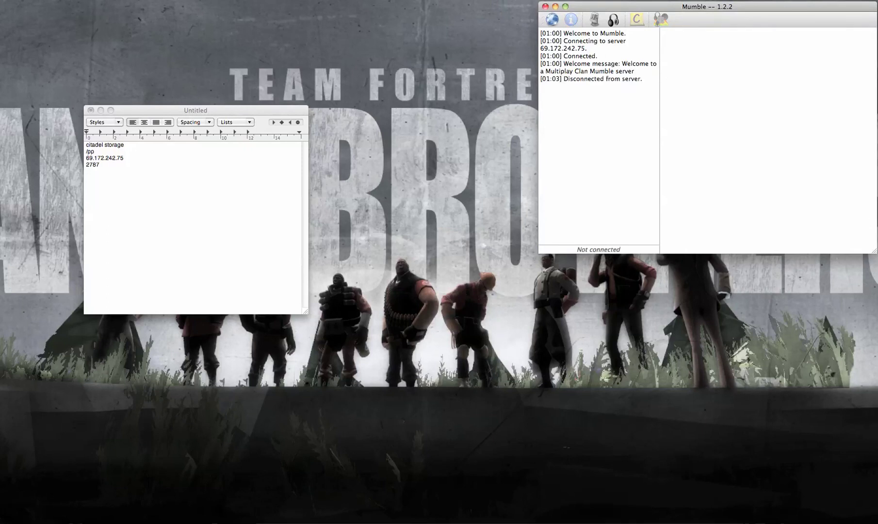
pyautogui.click(554, 19)
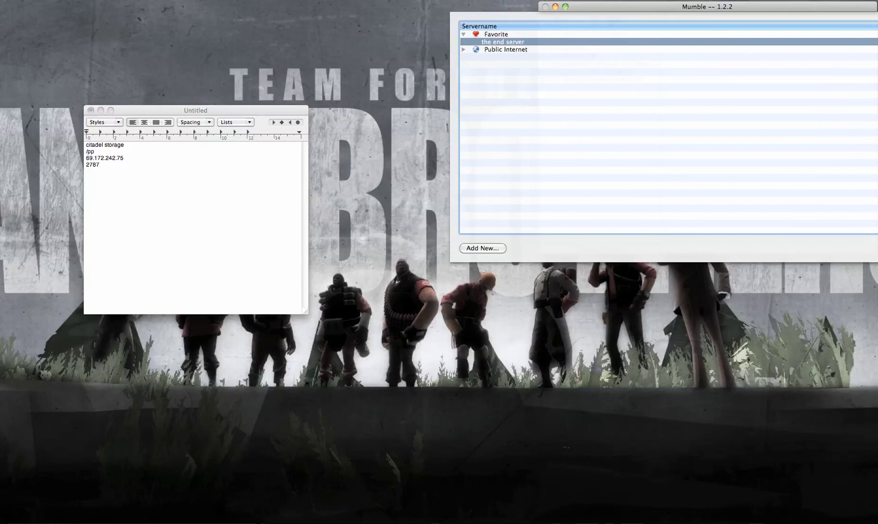
pyautogui.rightClick(572, 42)
pyautogui.click(612, 56)
# Step: Start a new favourite server and enter the server name 'omegas server'
pyautogui.click(492, 249)
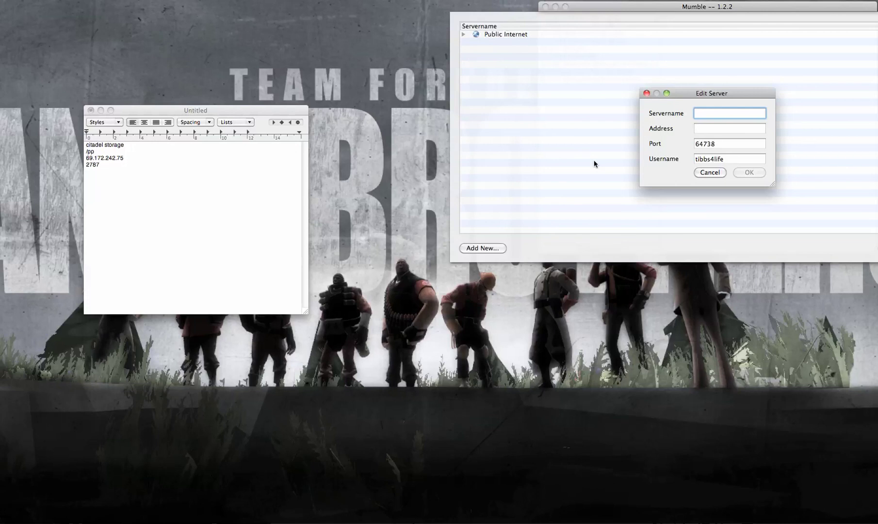
pyautogui.write('min')
pyautogui.press('BackSpace')
pyautogui.write('ce')
pyautogui.press('BackSpace')
pyautogui.press('BackSpace')
pyautogui.write('n')
pyautogui.press('BackSpace')
pyautogui.press('BackSpace')
pyautogui.press('BackSpace')
pyautogui.press('BackSpace')
pyautogui.press('BackSpace')
pyautogui.press('BackSpace')
pyautogui.write('omegas se')
# Step: Set the address 69.172.242.75 and port 2787, then save the favourite
pyautogui.click(738, 128)
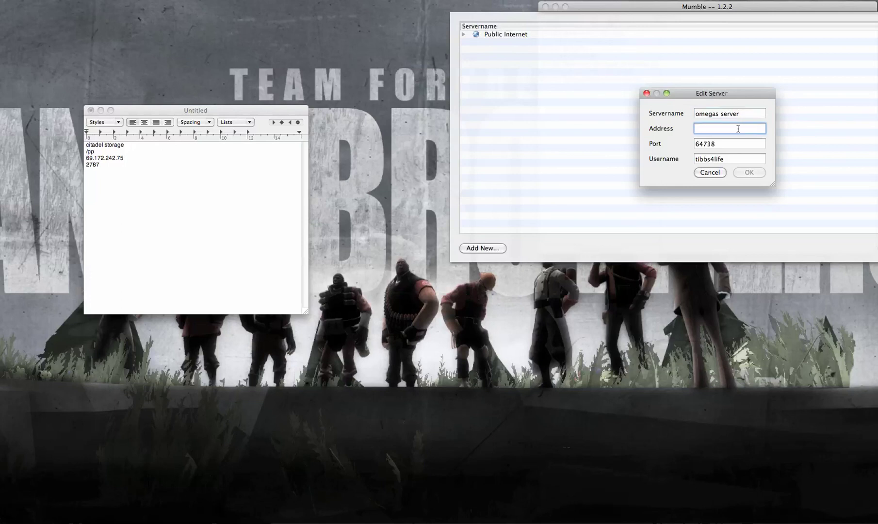
pyautogui.write('69.172.24')
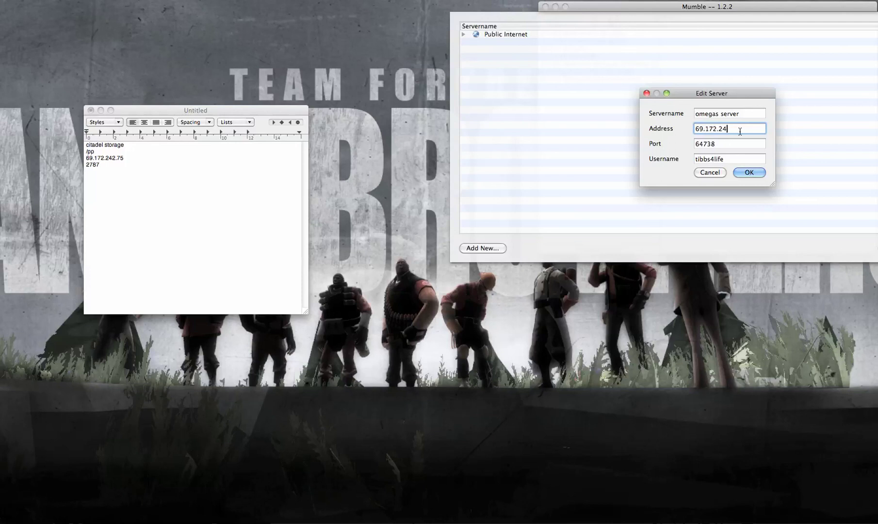
pyautogui.write('2')
pyautogui.write('.5')
pyautogui.write('5')
pyautogui.press('Tab')
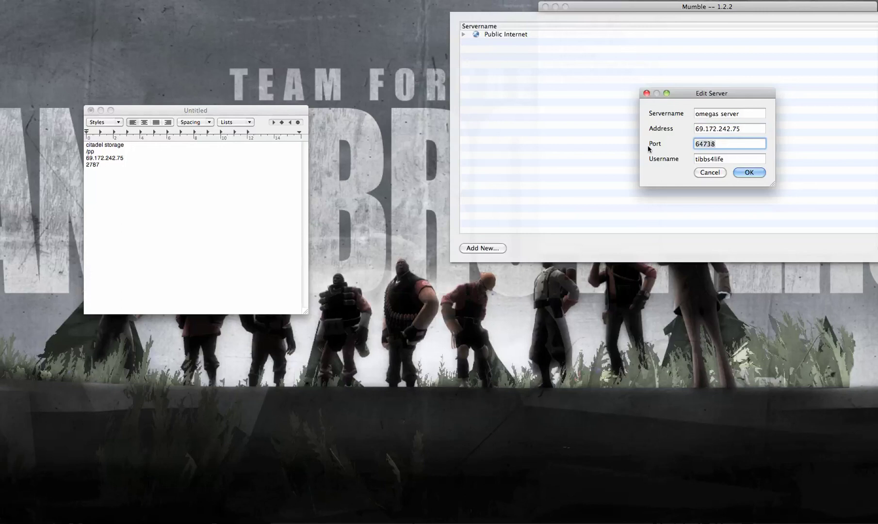
pyautogui.write('2787')
pyautogui.click(743, 172)
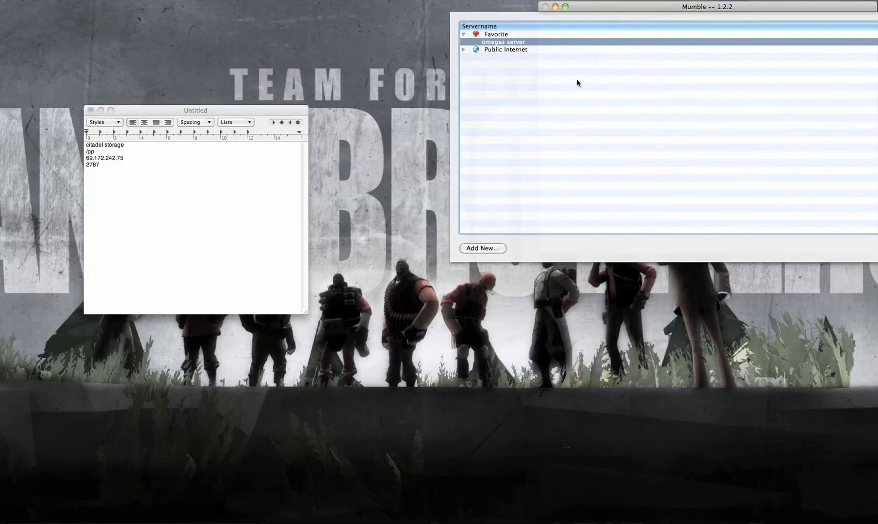
# Step: Connect to the omegas server favourite
pyautogui.click(877, 248)
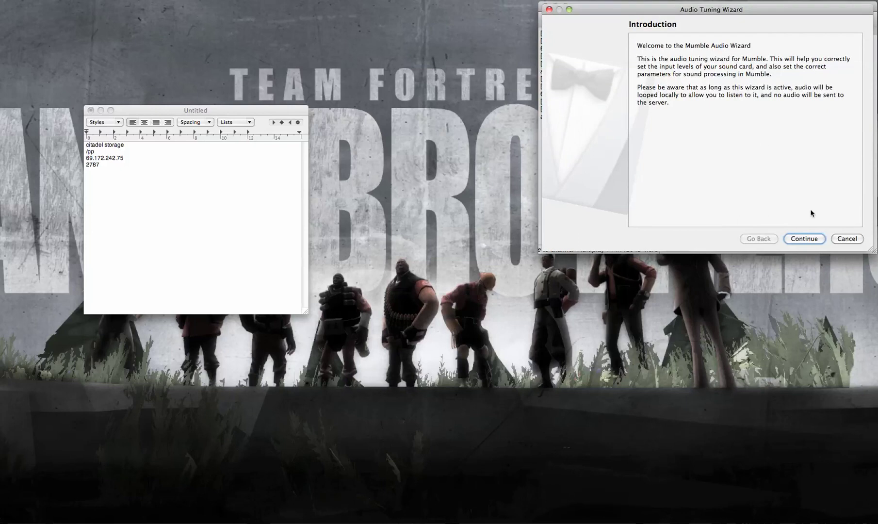
# Step: Continue past the wizard's introduction, audio device and tuning pages with the defaults
pyautogui.click(801, 238)
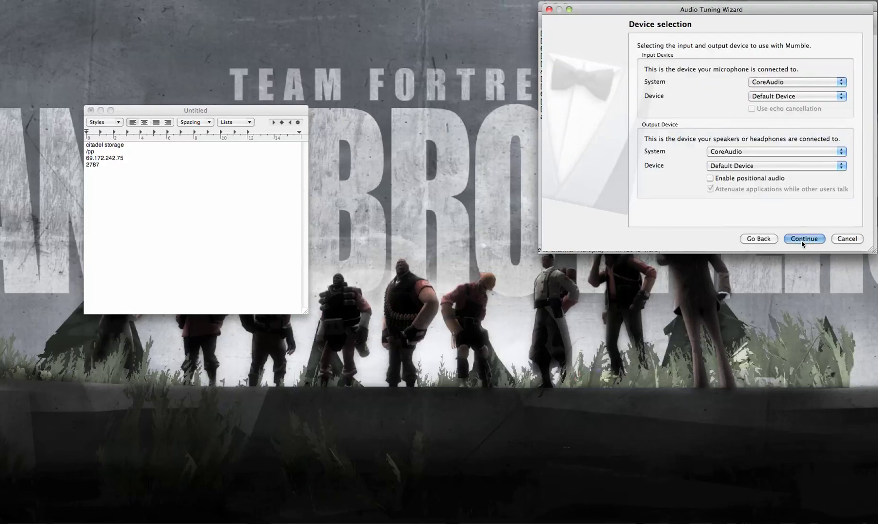
pyautogui.click(801, 240)
pyautogui.click(803, 239)
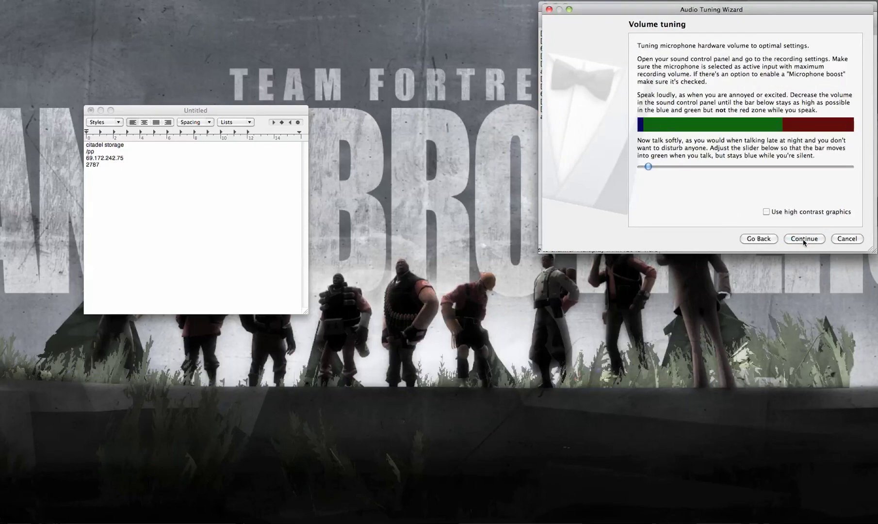
pyautogui.click(802, 239)
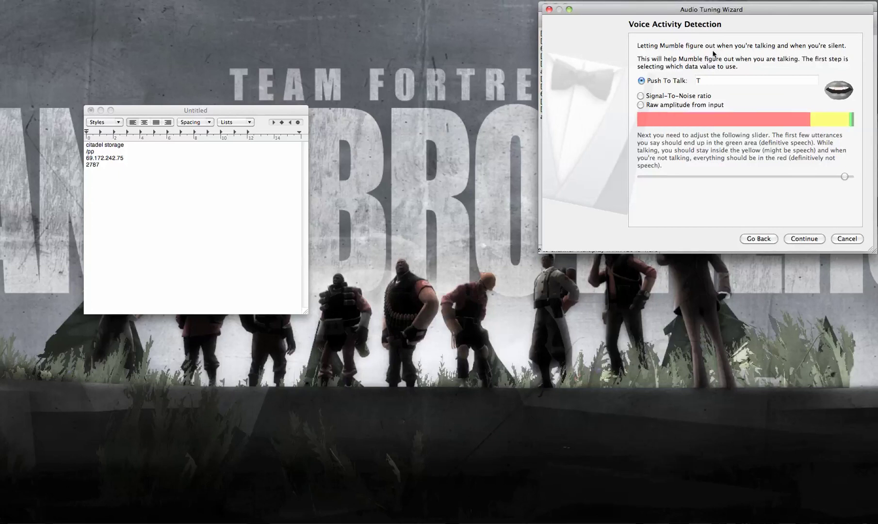
# Step: Set push-to-talk to T, keep Custom quality, and finish the Audio Tuning Wizard
pyautogui.click(703, 82)
pyautogui.press('t')
pyautogui.click(809, 241)
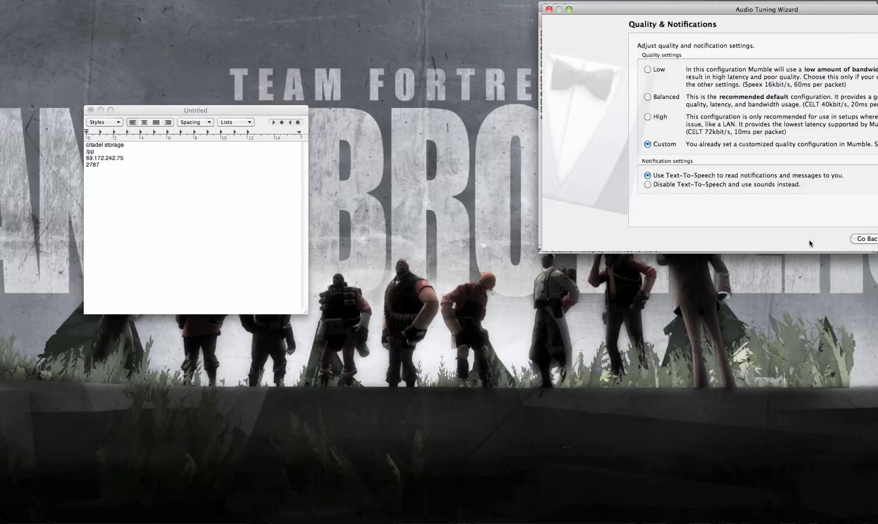
pyautogui.moveTo(717, 14); pyautogui.dragTo(567, 63)
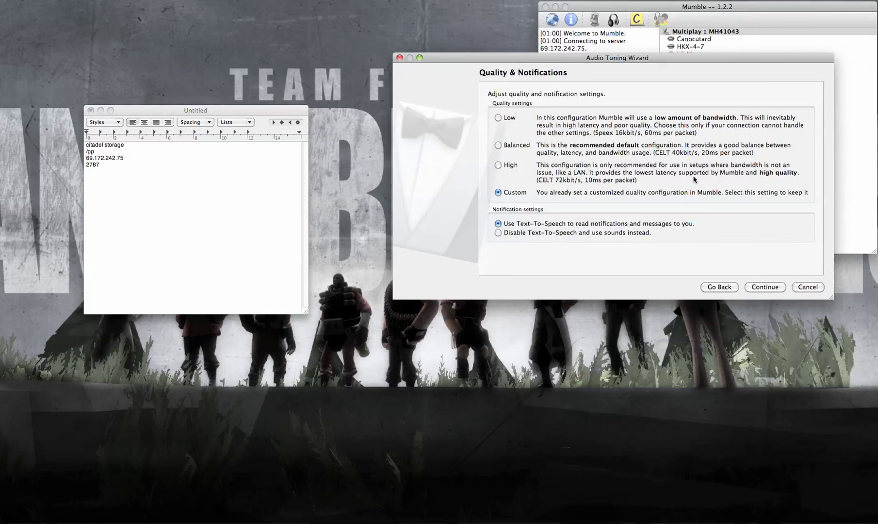
pyautogui.click(771, 287)
pyautogui.click(767, 290)
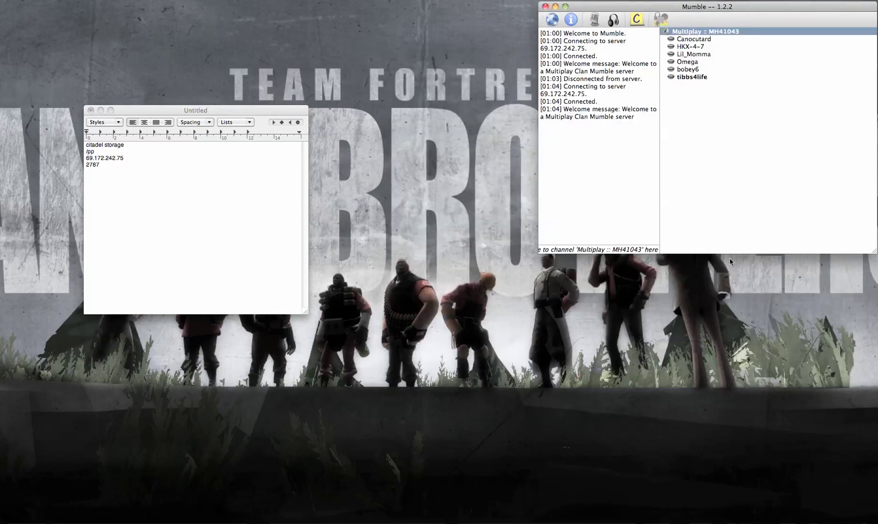